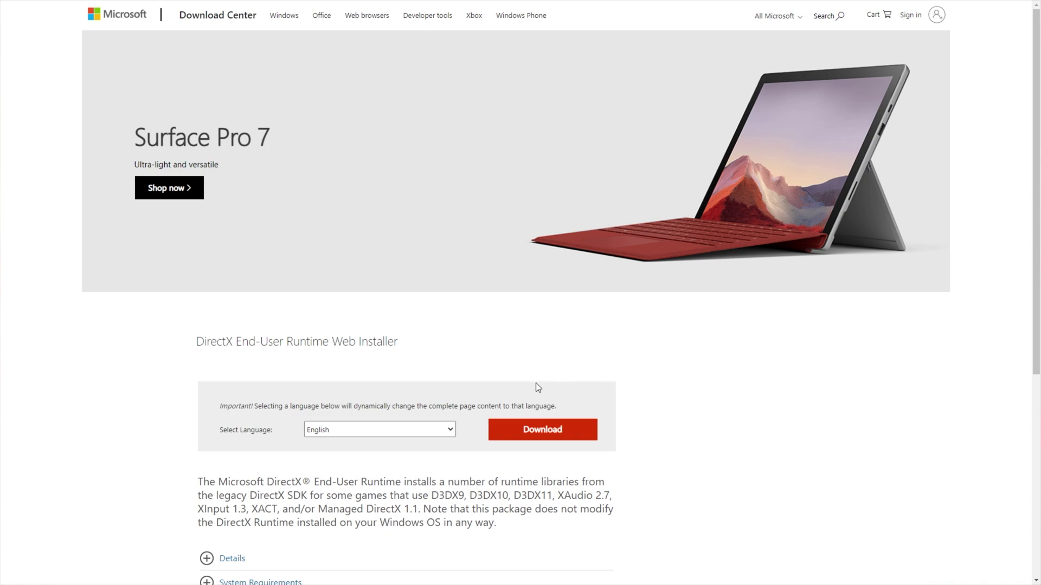
Download the DirectX End-User Runtime web installer, dxwebsetup.exe, from Microsoft Download Center
{"action": "scroll", "coordinate": [401, 382], "scroll_direction": "down", "scroll_amount": 1}
{"action": "left_click", "coordinate": [511, 376]}
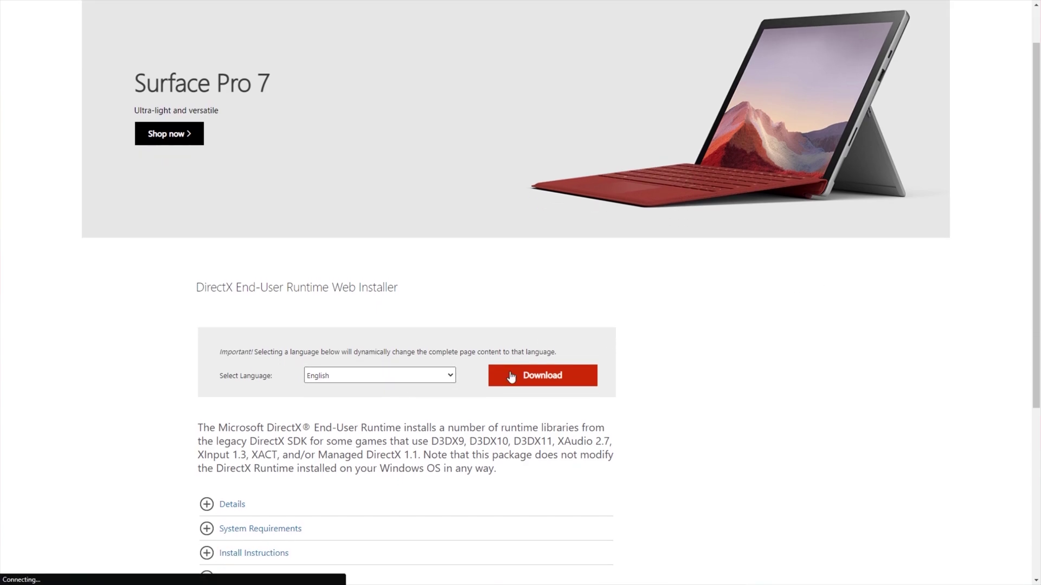
{"action": "scroll", "coordinate": [511, 378], "scroll_direction": "down", "scroll_amount": 1}
{"action": "scroll", "coordinate": [510, 378], "scroll_direction": "down", "scroll_amount": 2}
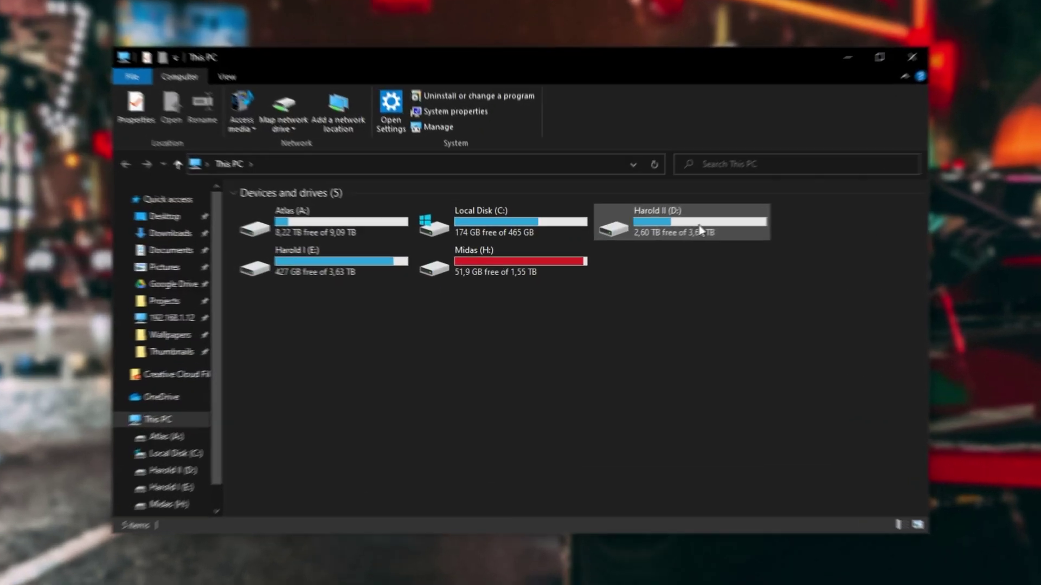
Browse to the C:\Windows\System32 folder
{"action": "double_click", "coordinate": [576, 218]}
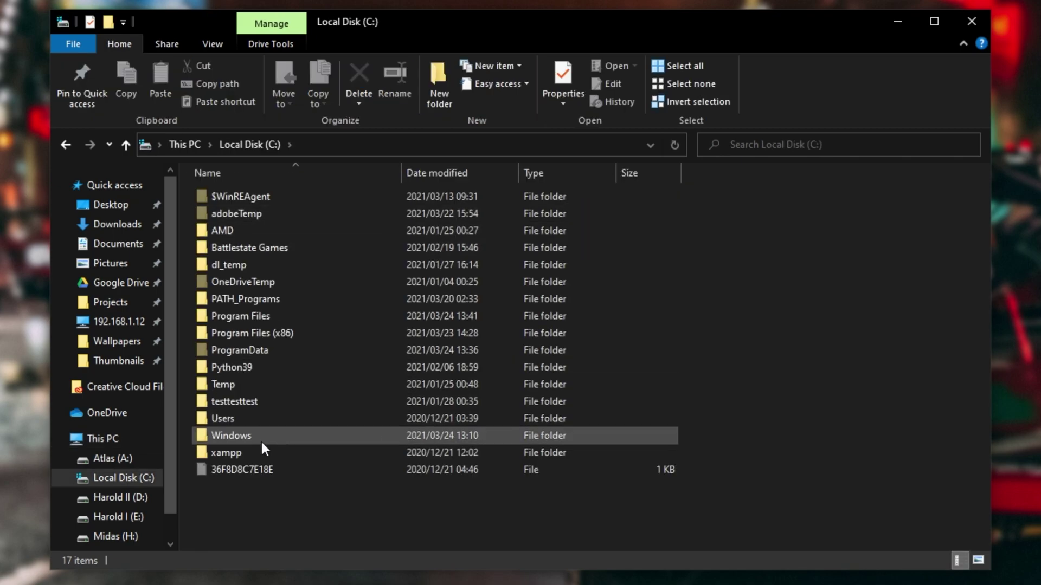
{"action": "double_click", "coordinate": [262, 439]}
{"action": "scroll", "coordinate": [269, 434], "scroll_direction": "down", "scroll_amount": 15}
{"action": "left_click", "coordinate": [269, 430]}
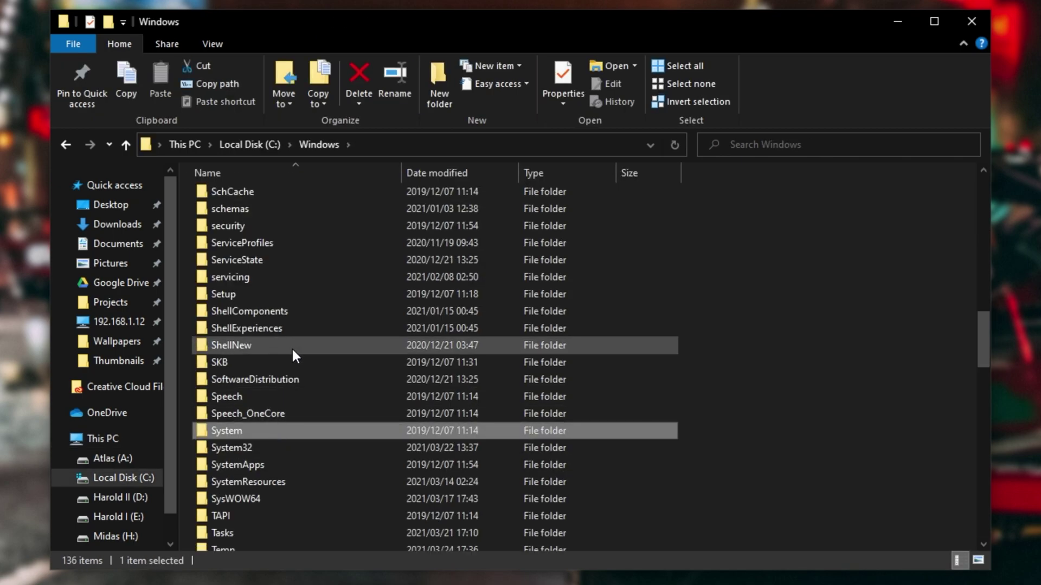
{"action": "double_click", "coordinate": [288, 448]}
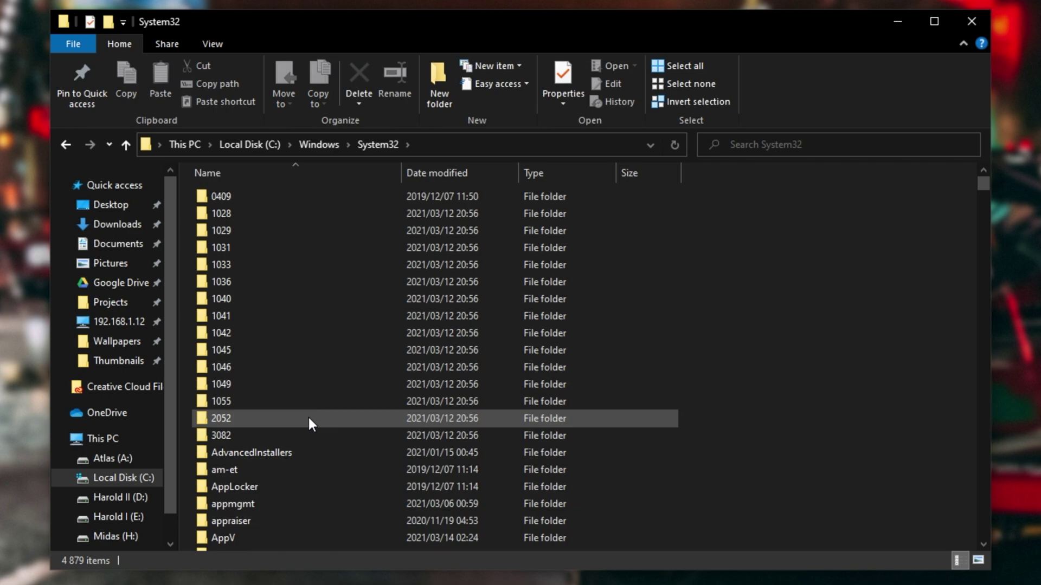
Jump to D3DX9_43.dll in System32 and show the View options
{"action": "left_click", "coordinate": [393, 302]}
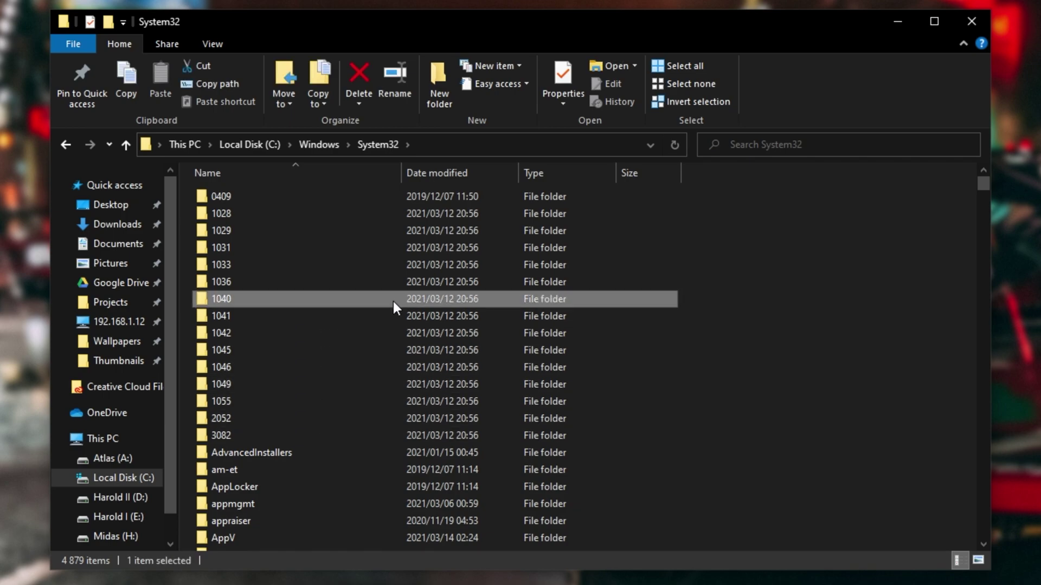
{"action": "type", "text": "d3dx"}
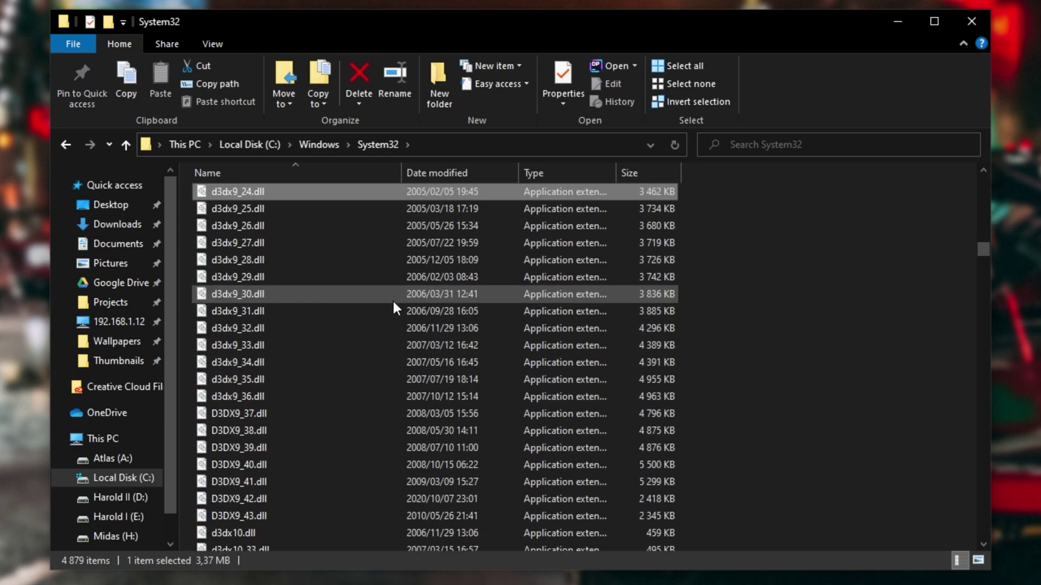
{"action": "type", "text": "9_43"}
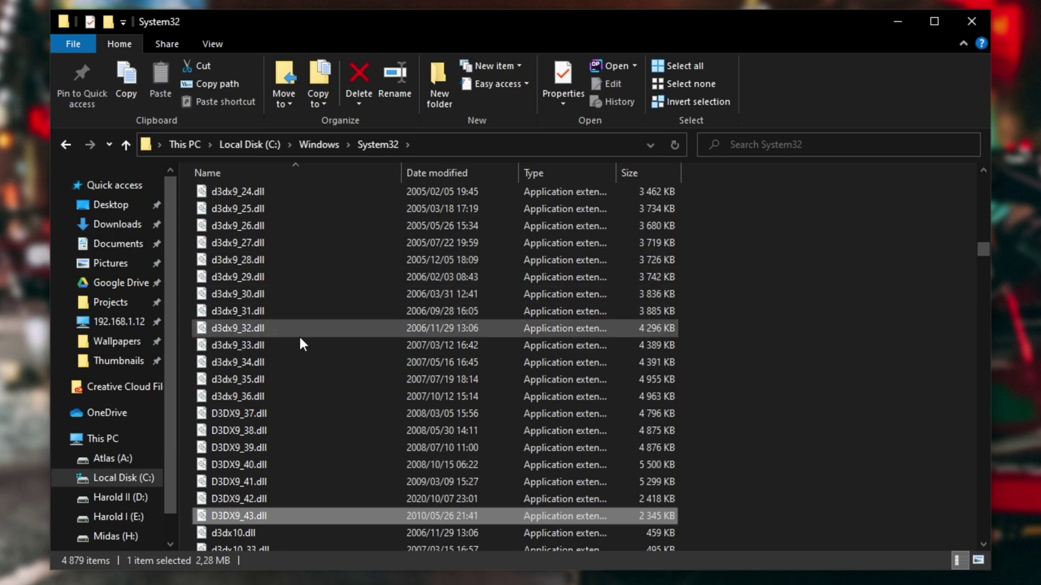
{"action": "mouse_move", "coordinate": [318, 515]}
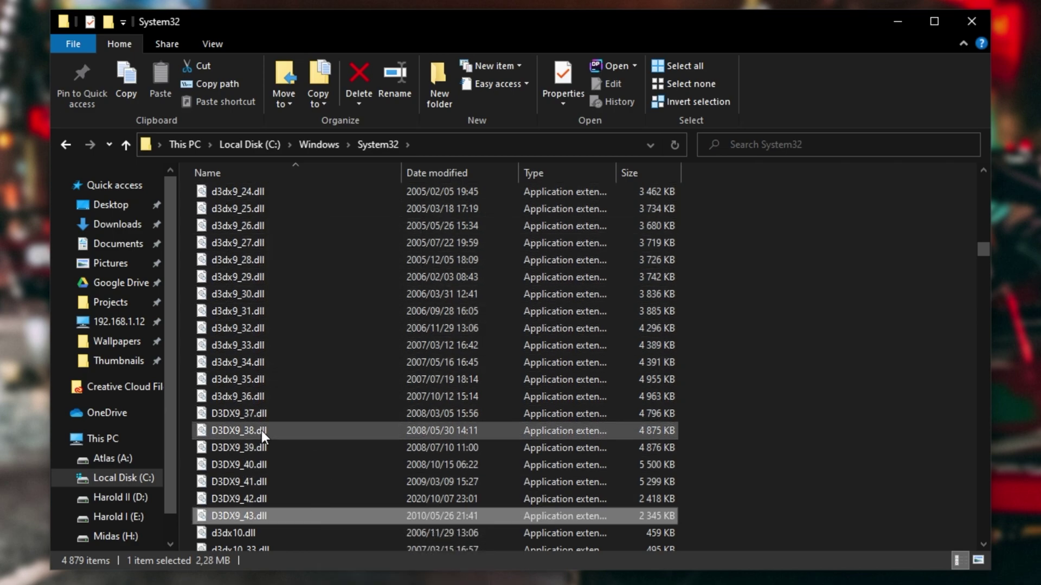
{"action": "left_click", "coordinate": [216, 44]}
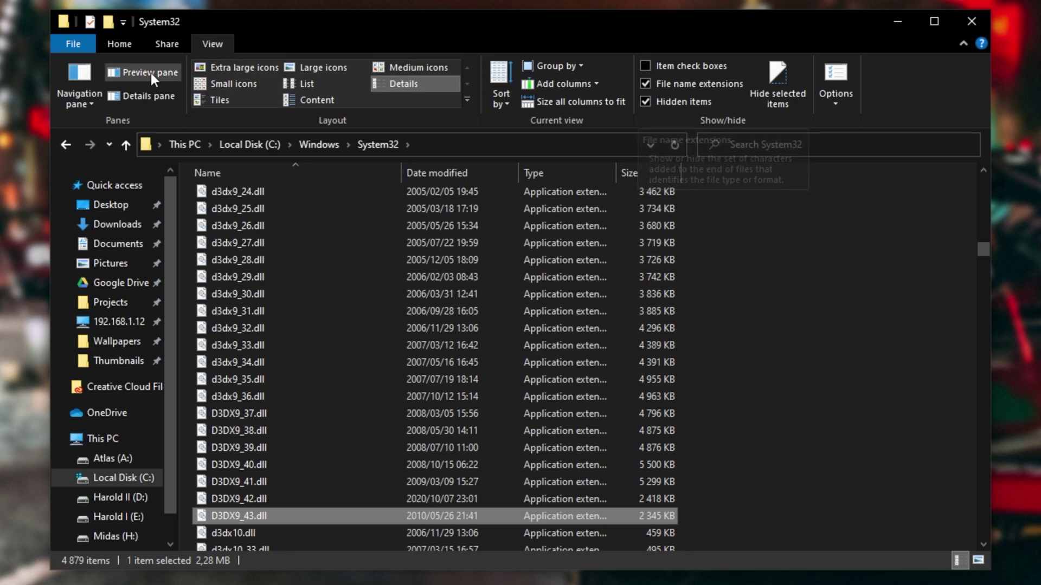
Delete D3DX9_43.dll from System32, confirming removal of the protected system file
{"action": "left_click", "coordinate": [129, 47]}
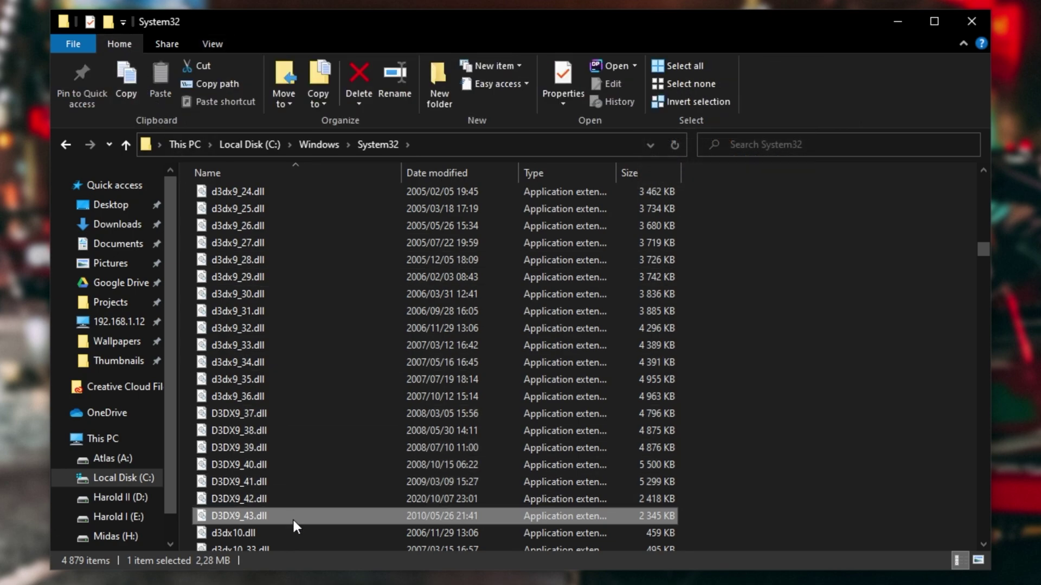
{"action": "key", "text": "F2"}
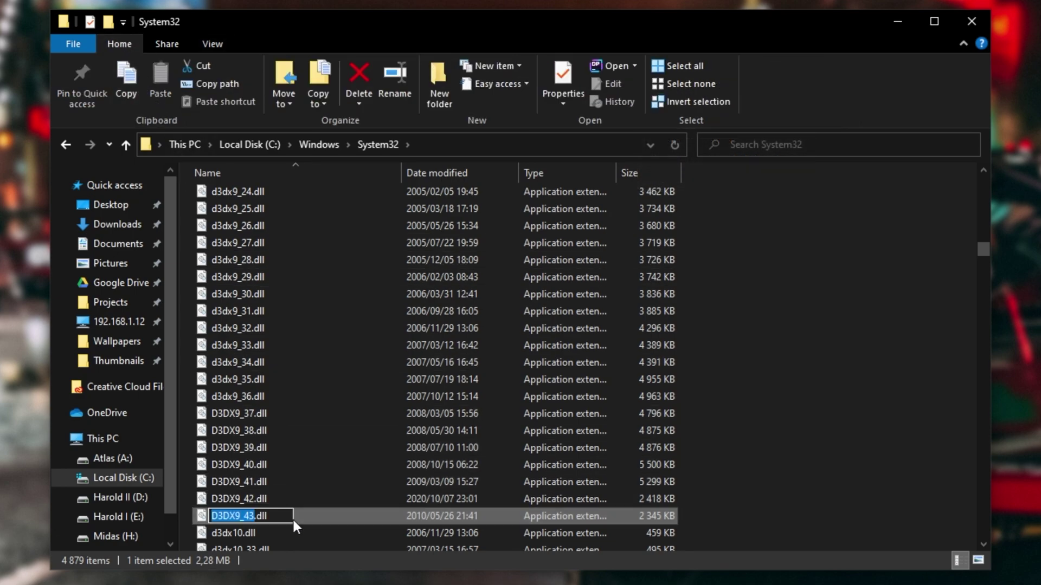
{"action": "key", "text": "Escape"}
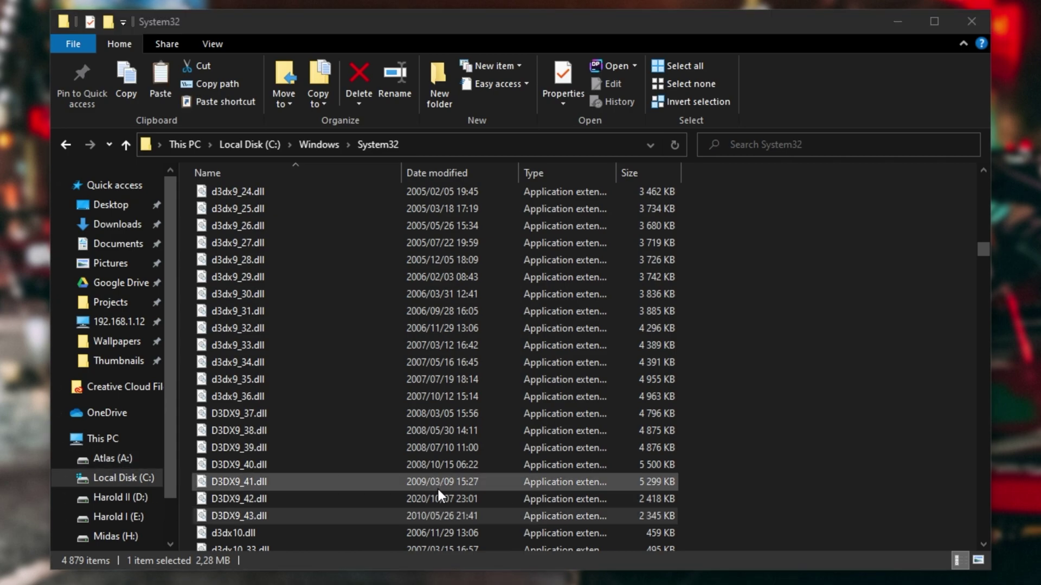
{"action": "left_click", "coordinate": [674, 519]}
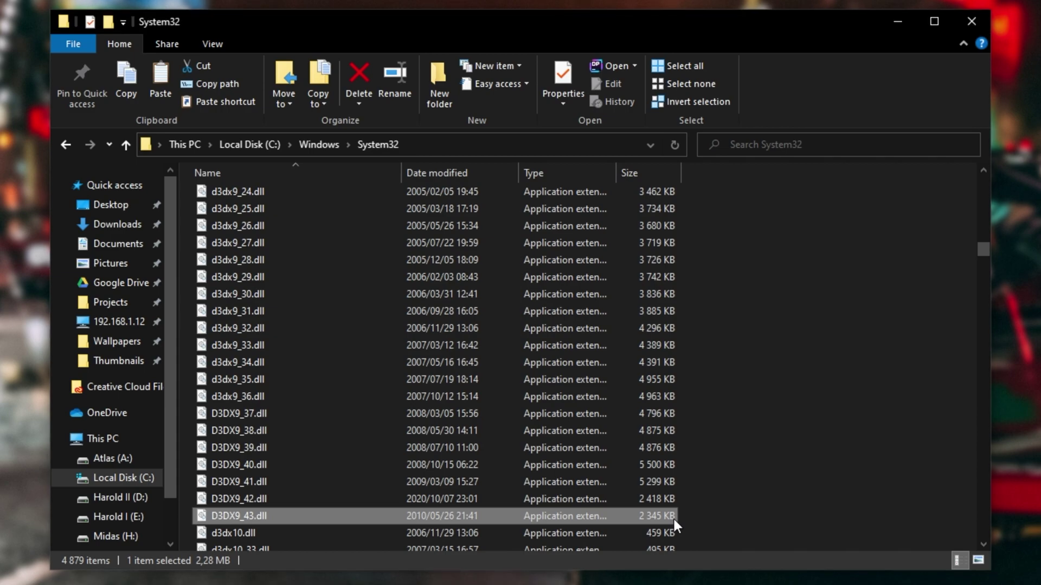
{"action": "scroll", "coordinate": [697, 464], "scroll_direction": "down", "scroll_amount": 1}
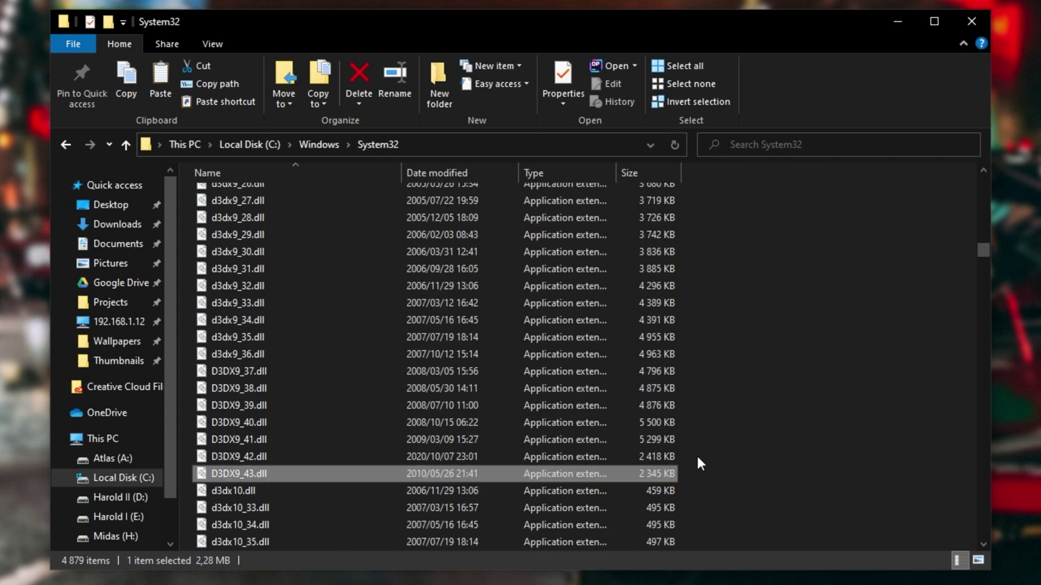
{"action": "key", "text": "Delete"}
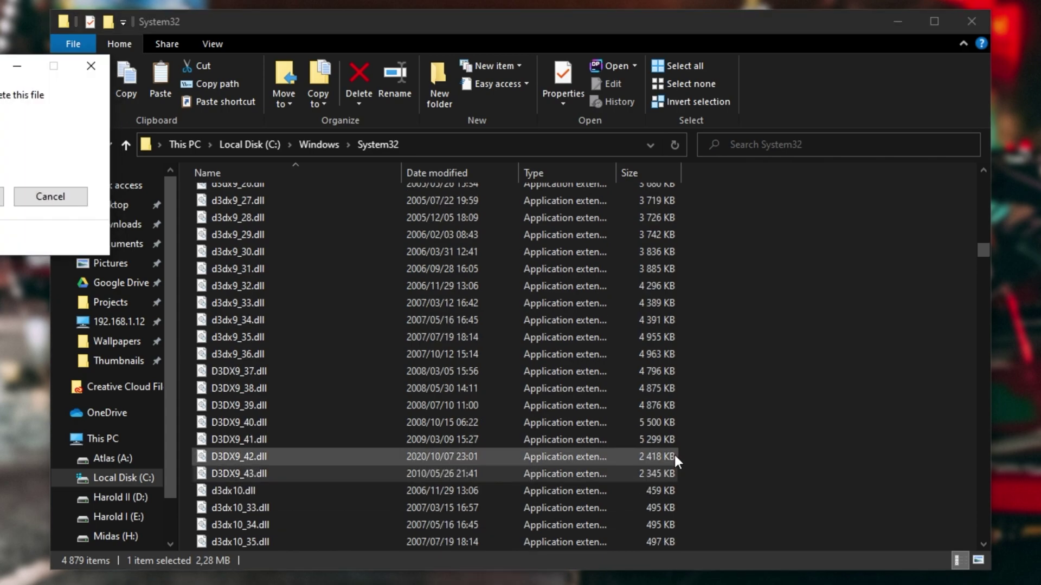
{"action": "key", "text": "Return"}
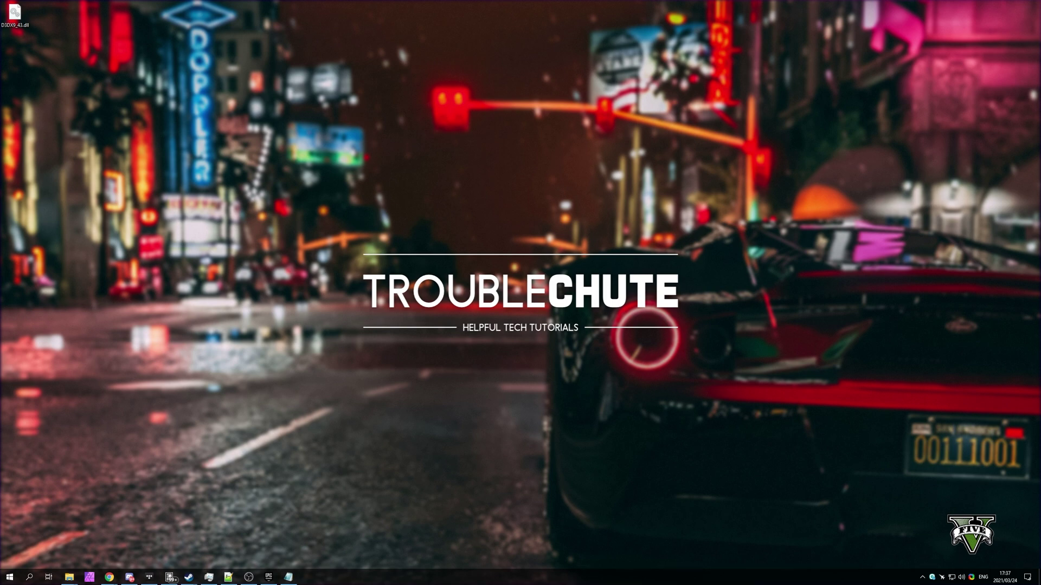
Accept the DirectX licence, decline the Bing Bar, and start installing the runtime components
{"action": "key", "text": "alt+Tab"}
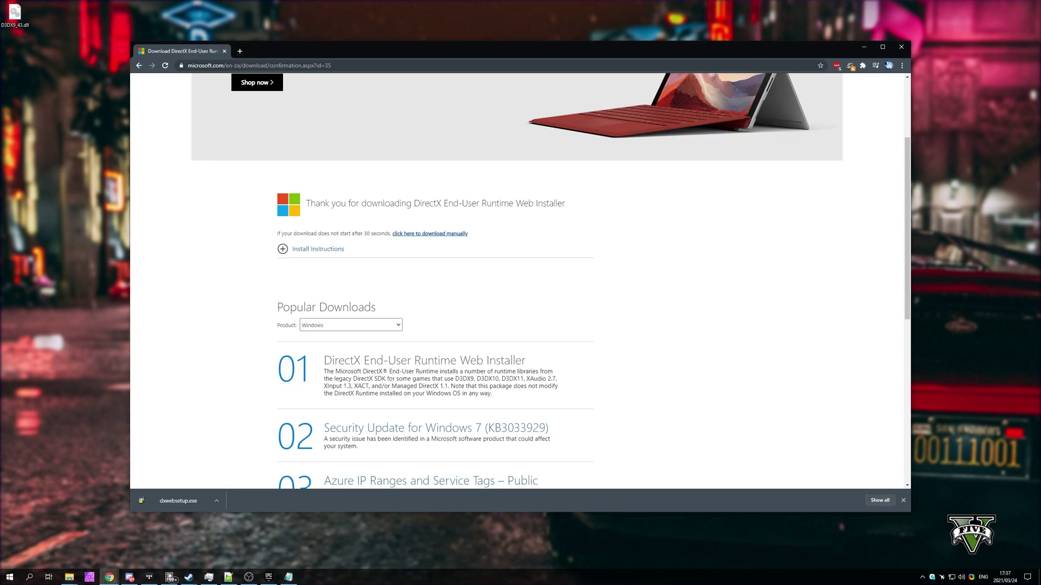
{"action": "left_click", "coordinate": [863, 47]}
{"action": "left_click", "coordinate": [526, 332]}
{"action": "left_click", "coordinate": [562, 361]}
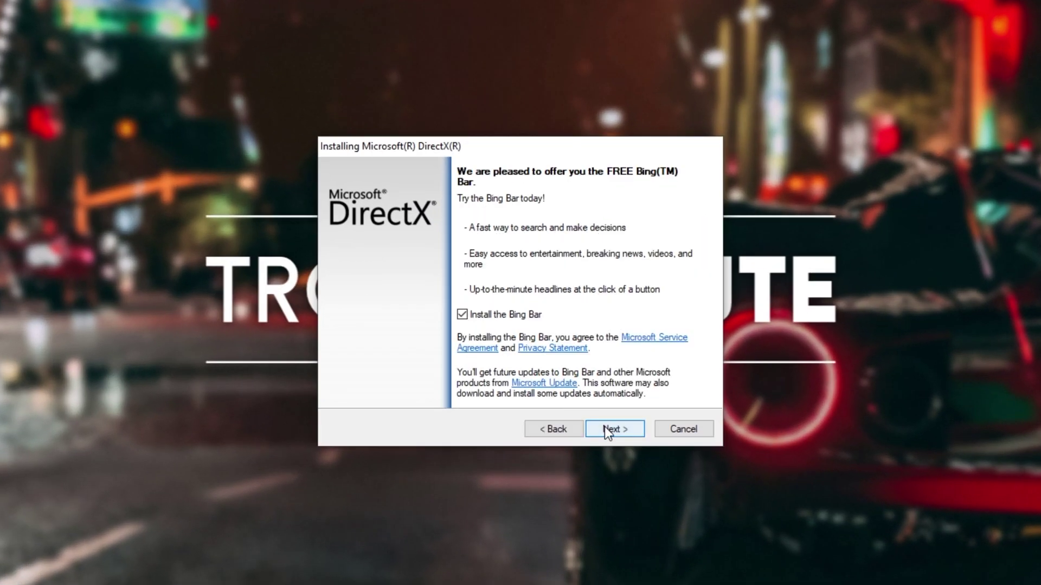
{"action": "left_click", "coordinate": [535, 313]}
{"action": "left_click", "coordinate": [603, 428]}
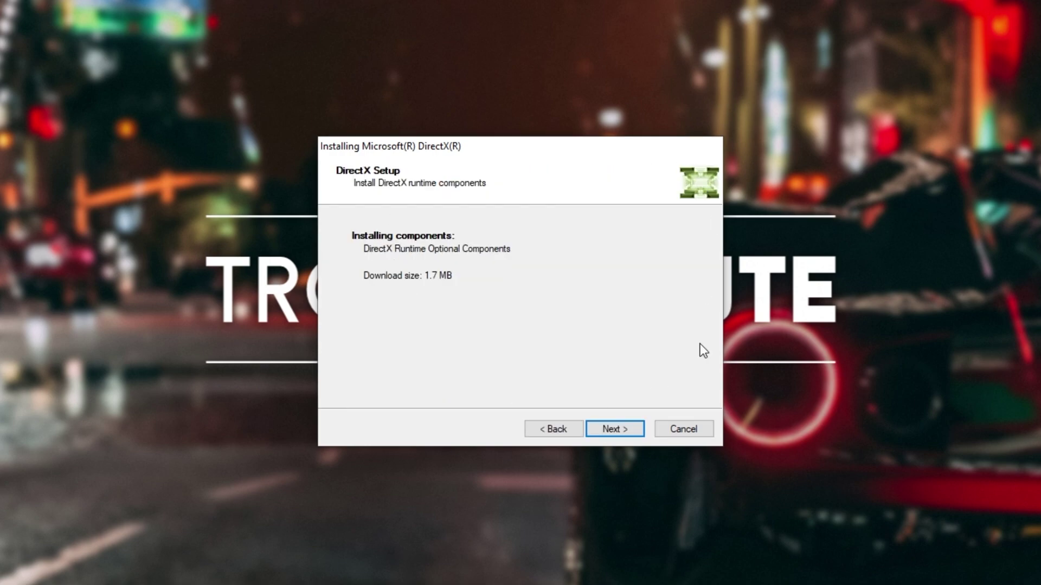
{"action": "left_click", "coordinate": [614, 425]}
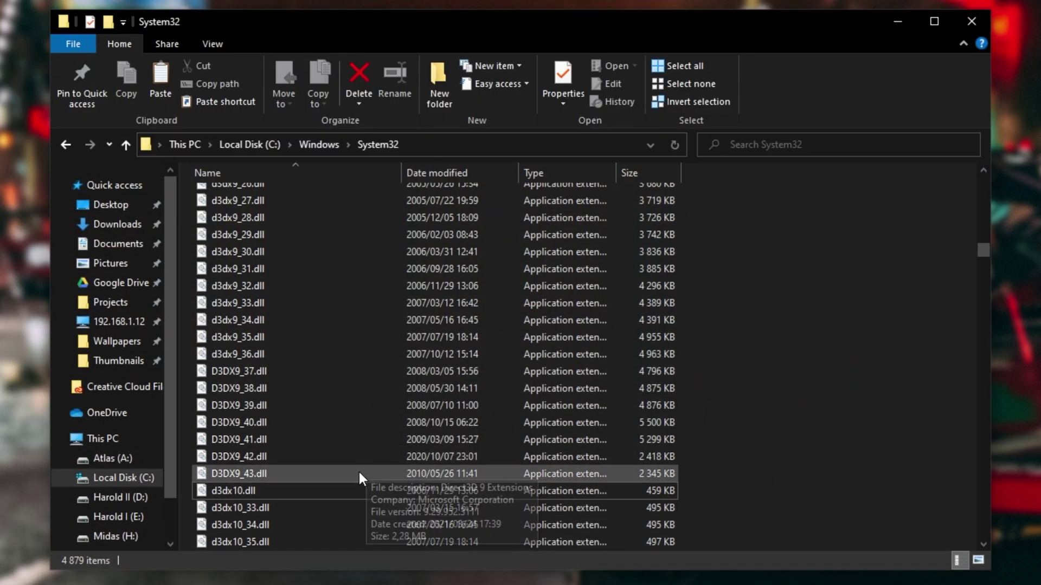
Check that the restored D3DX9_43.dll is in System32, then close the Explorer window
{"action": "left_click", "coordinate": [359, 472]}
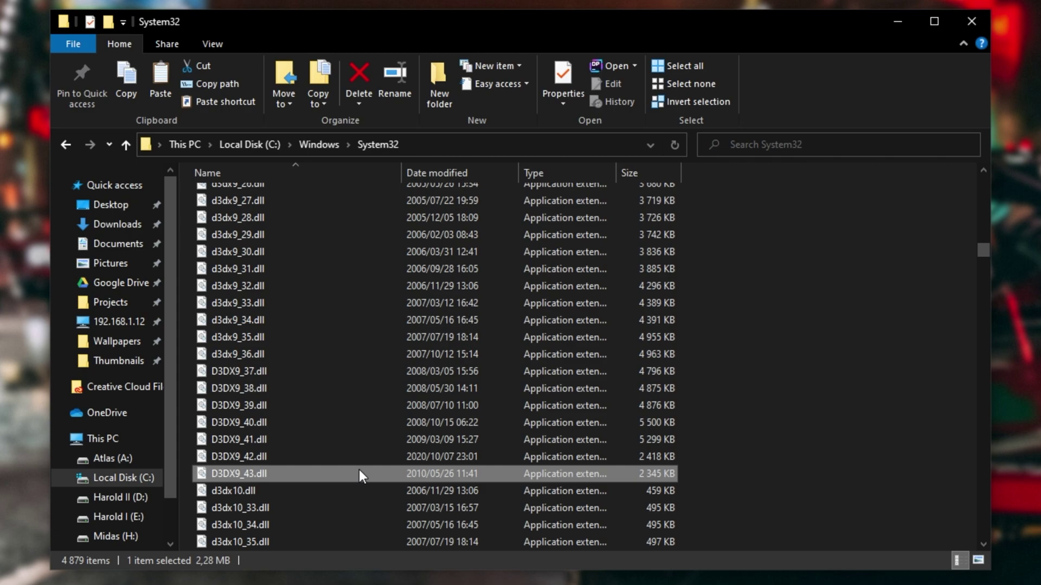
{"action": "mouse_move", "coordinate": [322, 481]}
{"action": "left_click", "coordinate": [713, 449]}
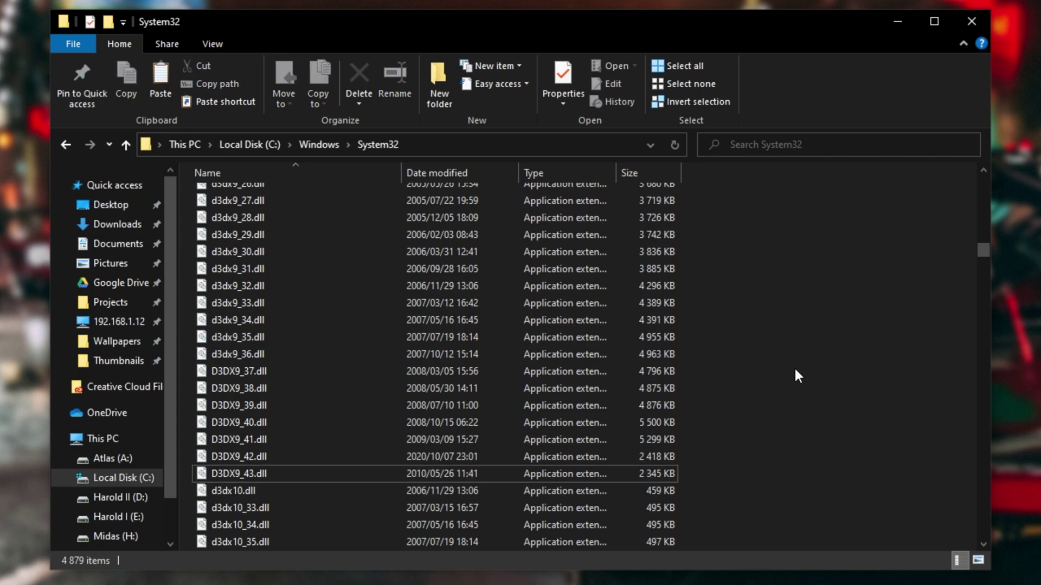
{"action": "left_click", "coordinate": [978, 20]}
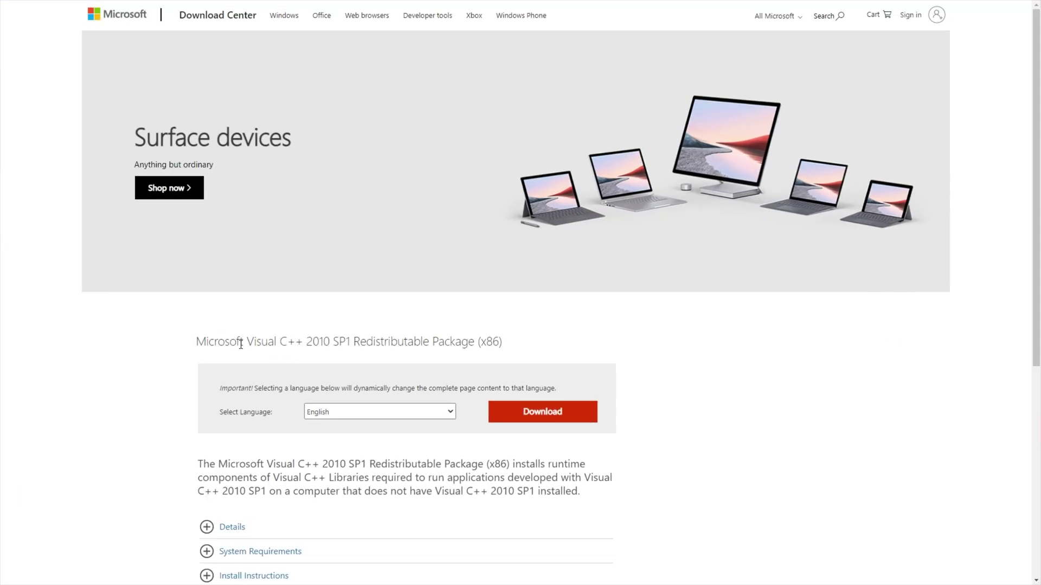
Confirm the title says Visual C++ 2010 SP1 Redistributable (x64), then download the package
{"action": "double_click", "coordinate": [204, 344]}
{"action": "left_click", "coordinate": [267, 342]}
{"action": "left_click_drag", "start_coordinate": [304, 343], "coordinate": [503, 346]}
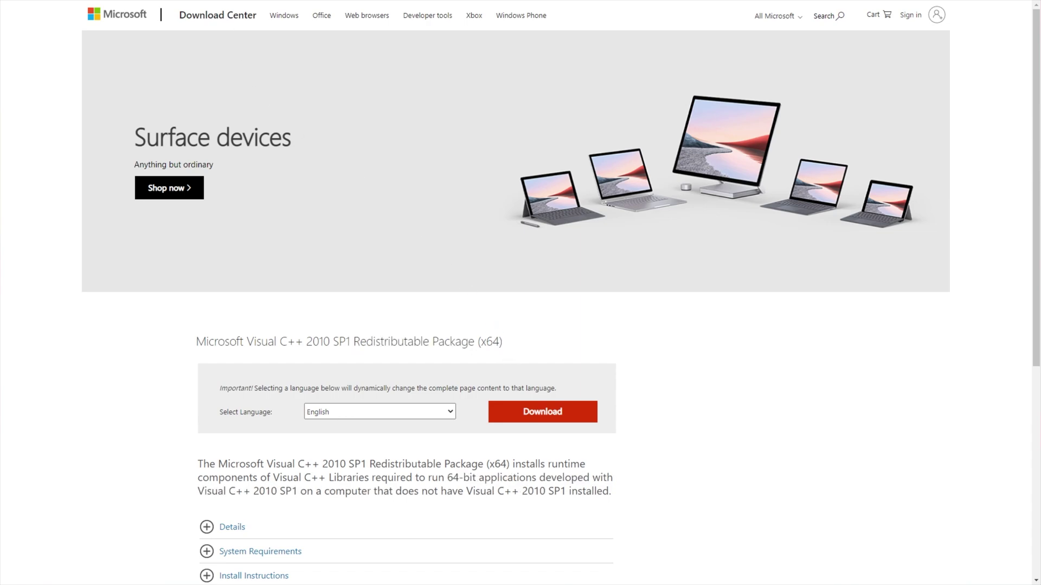
{"action": "left_click_drag", "start_coordinate": [486, 342], "coordinate": [500, 345]}
{"action": "left_click", "coordinate": [547, 351]}
{"action": "left_click_drag", "start_coordinate": [502, 344], "coordinate": [480, 344]}
{"action": "left_click", "coordinate": [713, 353]}
{"action": "left_click_drag", "start_coordinate": [504, 343], "coordinate": [196, 347]}
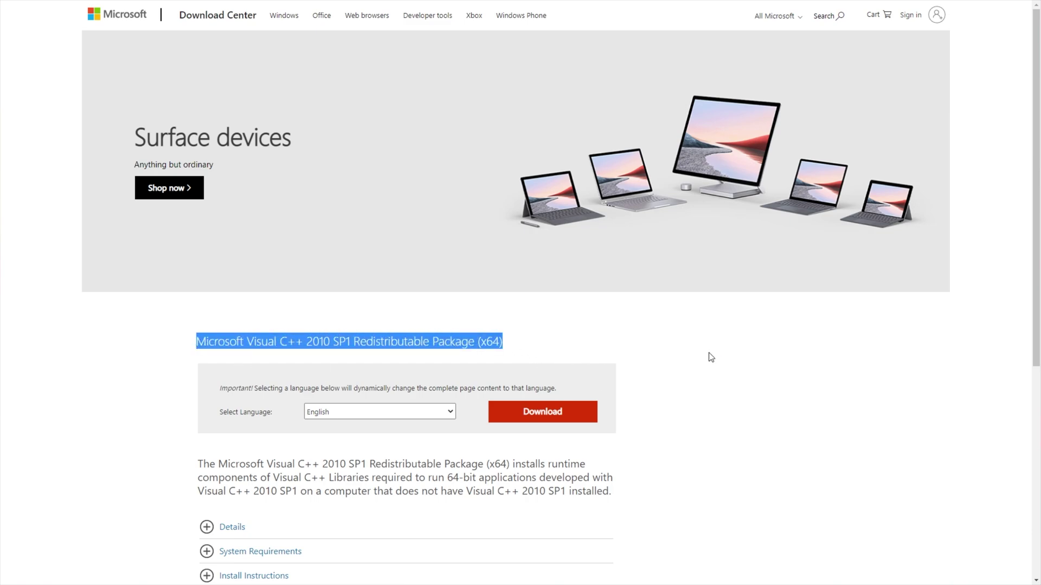
{"action": "left_click", "coordinate": [629, 347]}
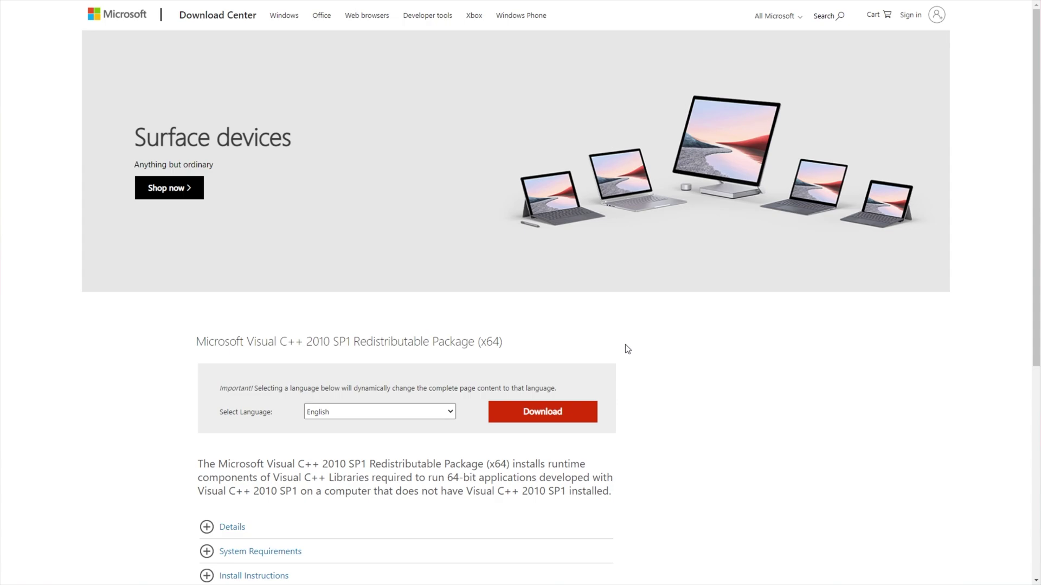
{"action": "left_click", "coordinate": [570, 425]}
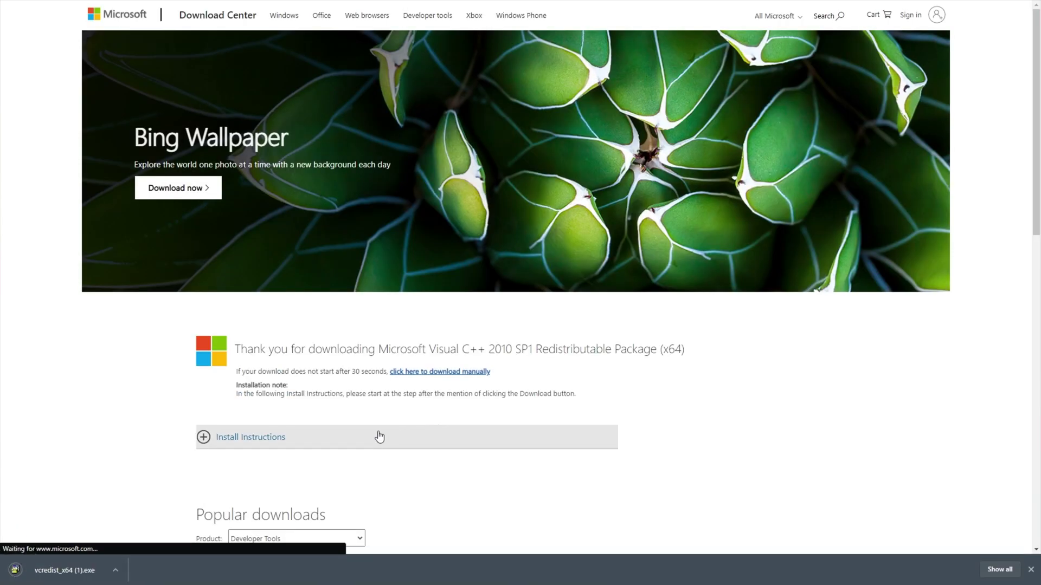
Run vcredist_x64.exe and repair the Visual C++ 2010 x64 redistributable
{"action": "left_click", "coordinate": [55, 570]}
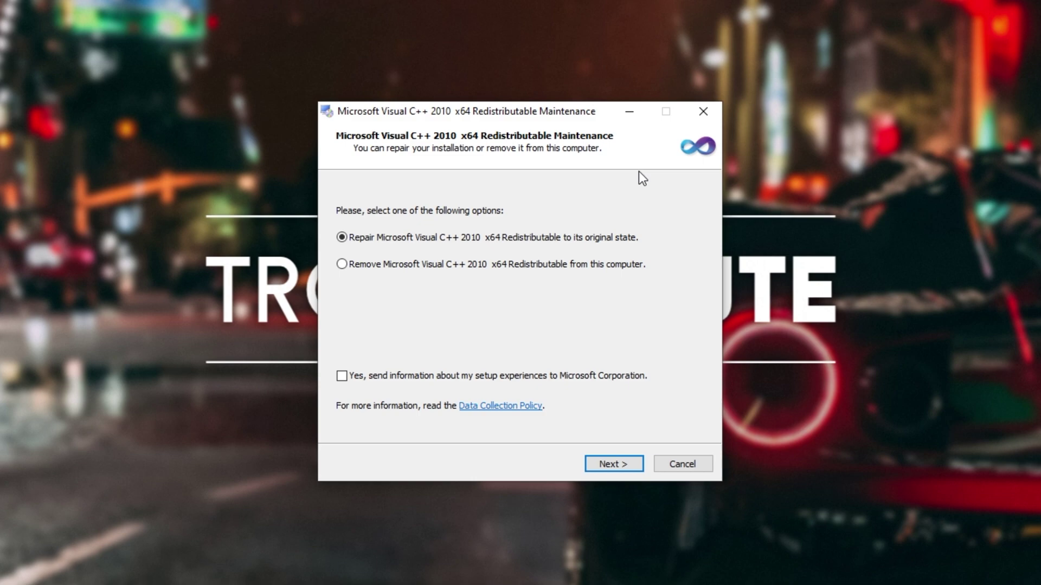
{"action": "left_click", "coordinate": [616, 466]}
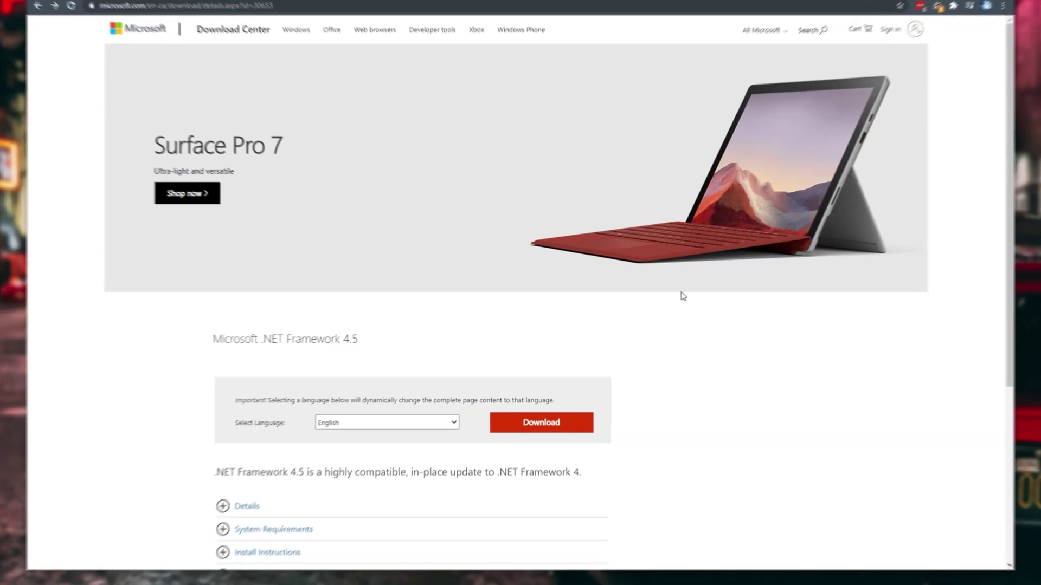
Download the .NET Framework 4.5 installer (dotNetFx45) and run it
{"action": "left_click_drag", "start_coordinate": [362, 349], "coordinate": [194, 342]}
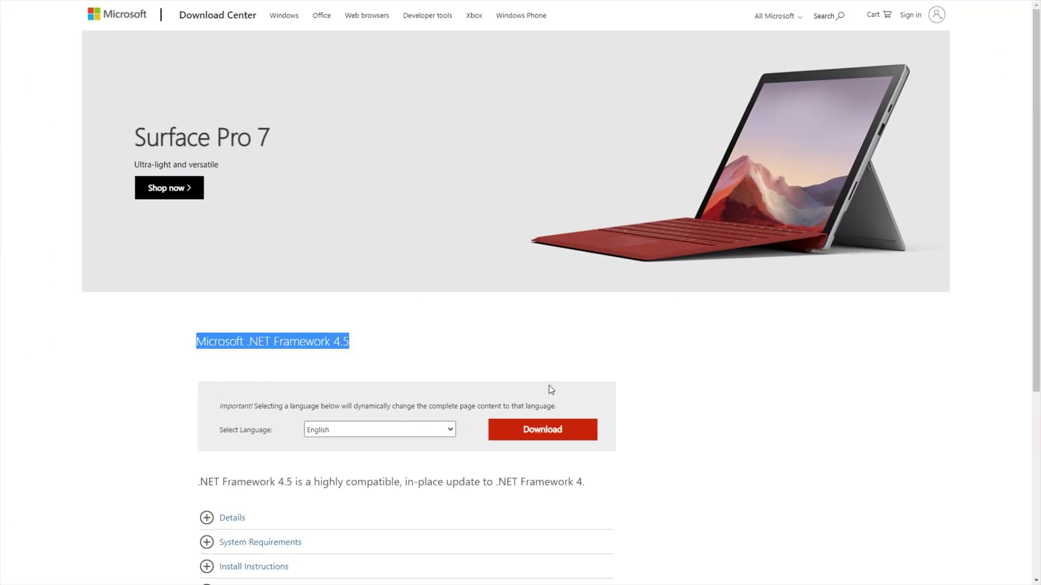
{"action": "left_click", "coordinate": [542, 428]}
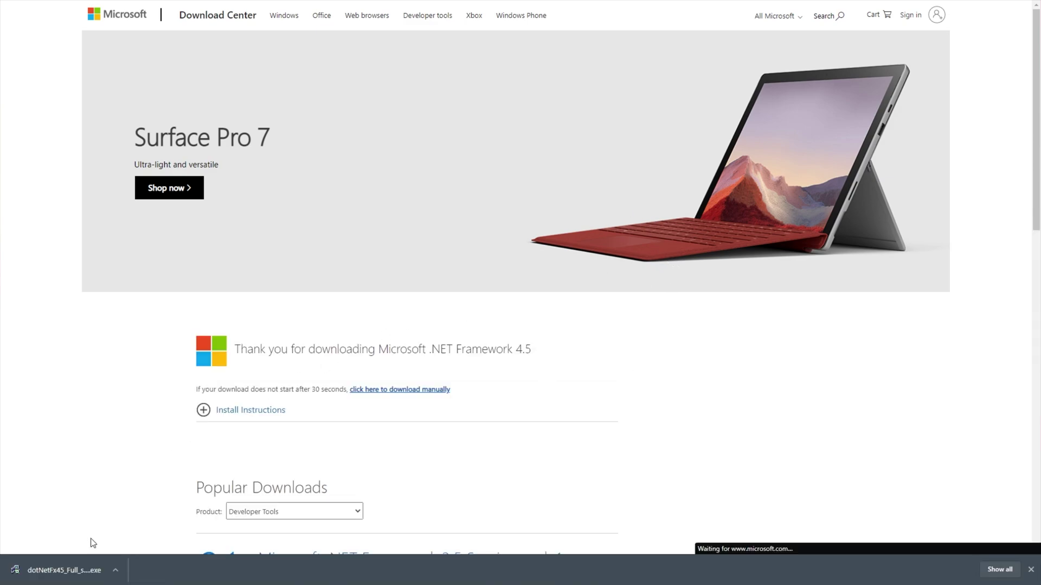
{"action": "left_click", "coordinate": [76, 571]}
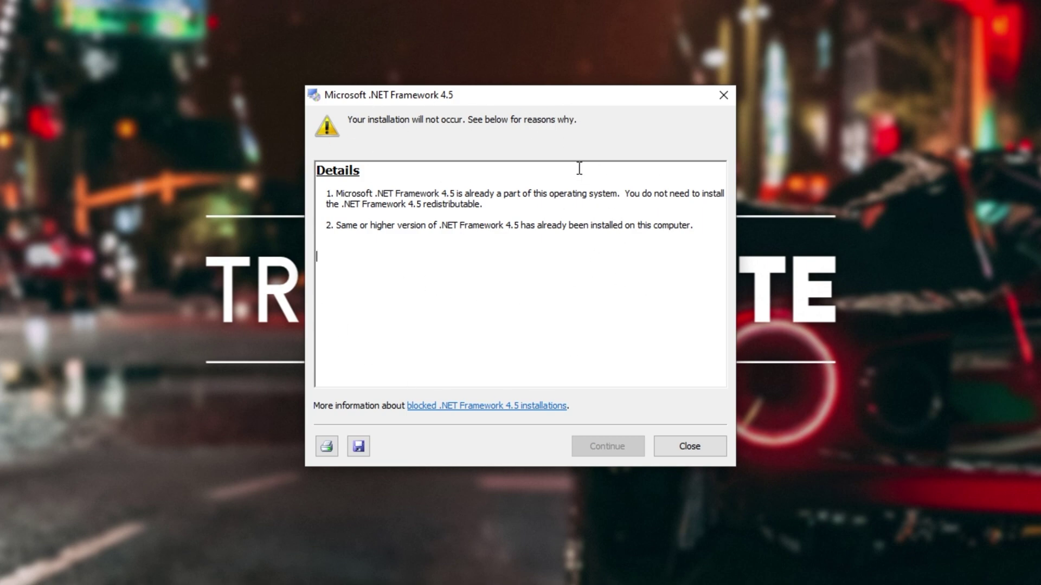
Highlight the Details line stating .NET Framework 4.5 is already part of the system
{"action": "left_click", "coordinate": [433, 194]}
{"action": "left_click_drag", "start_coordinate": [422, 193], "coordinate": [553, 189]}
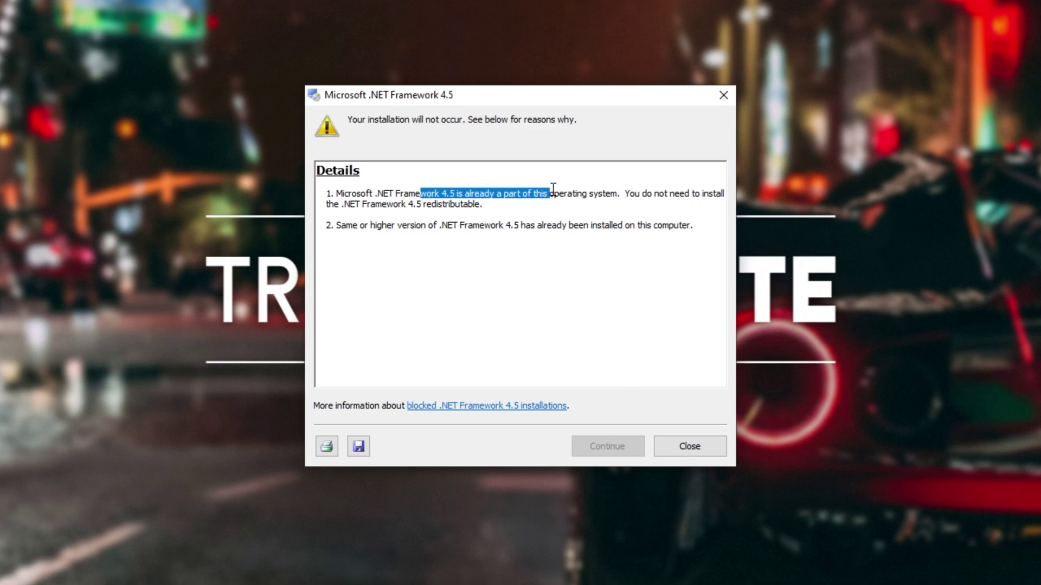
{"action": "left_click", "coordinate": [560, 237]}
Close the .NET Framework 4.5 Setup notice
{"action": "left_click", "coordinate": [684, 449]}
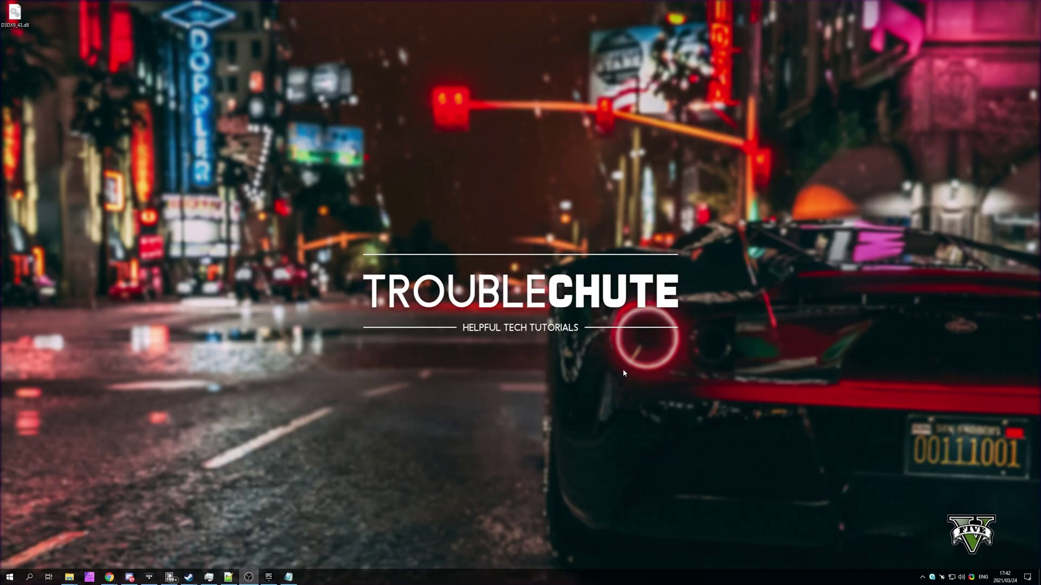